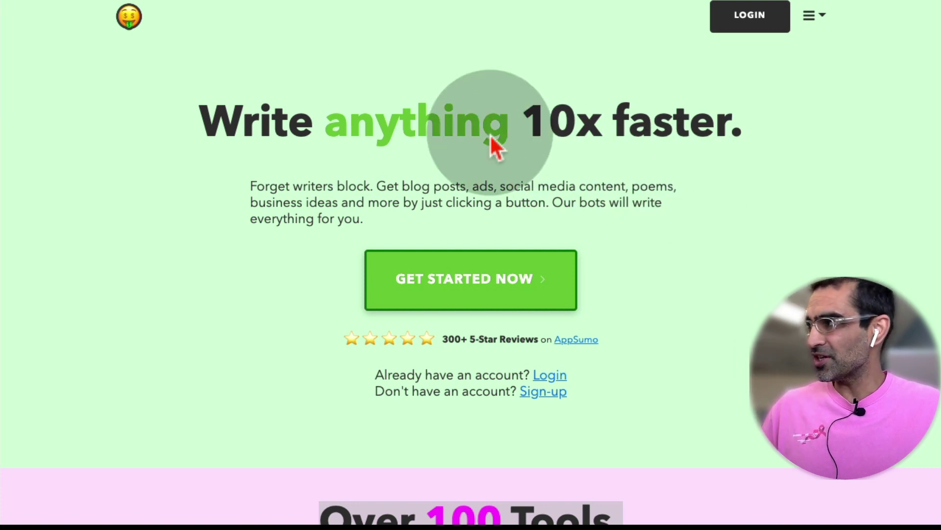
Highlight the landing page headline and scroll down the page.
{"action": "left_click_drag", "start_coordinate": [305, 123], "coordinate": [773, 98]}
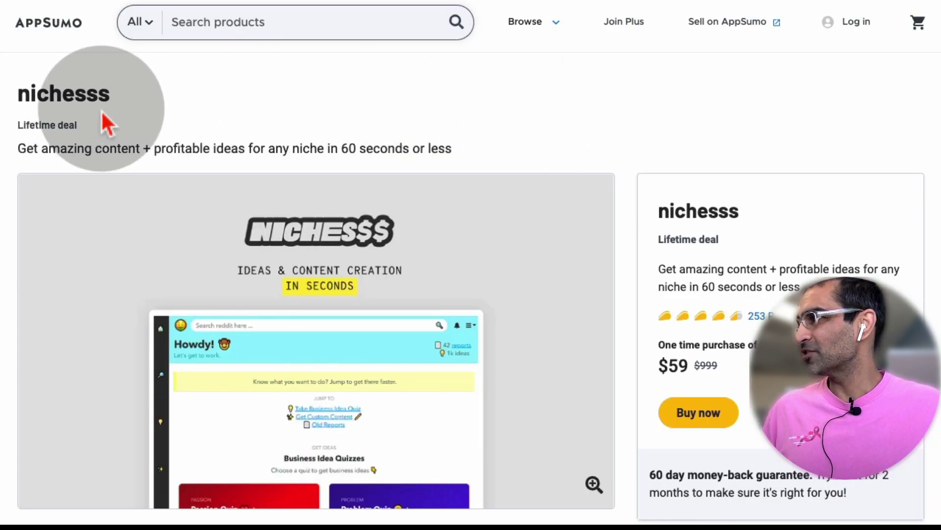
{"action": "scroll", "coordinate": [560, 259], "scroll_direction": "down", "scroll_amount": 1}
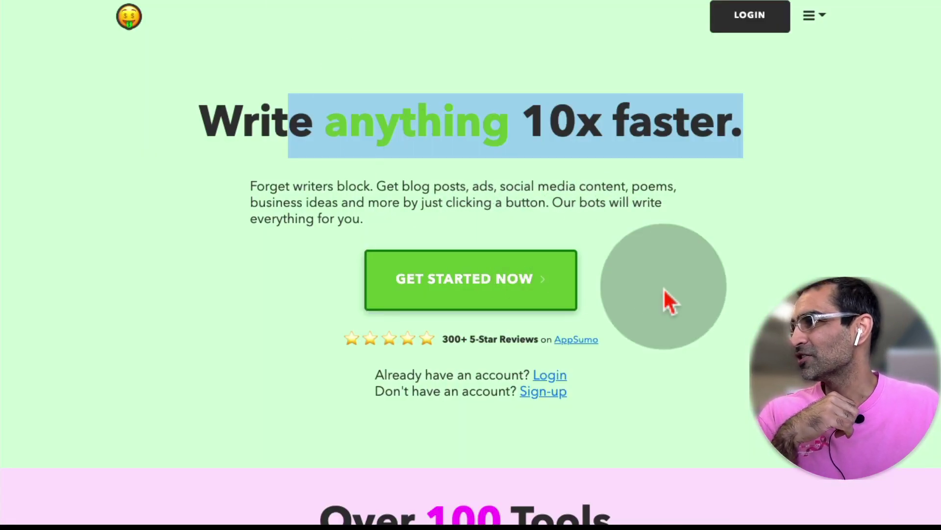
Scroll down through the home page tool cards, then scroll back up.
{"action": "scroll", "coordinate": [761, 316], "scroll_direction": "down", "scroll_amount": 1}
{"action": "scroll", "coordinate": [761, 317], "scroll_direction": "down", "scroll_amount": 5}
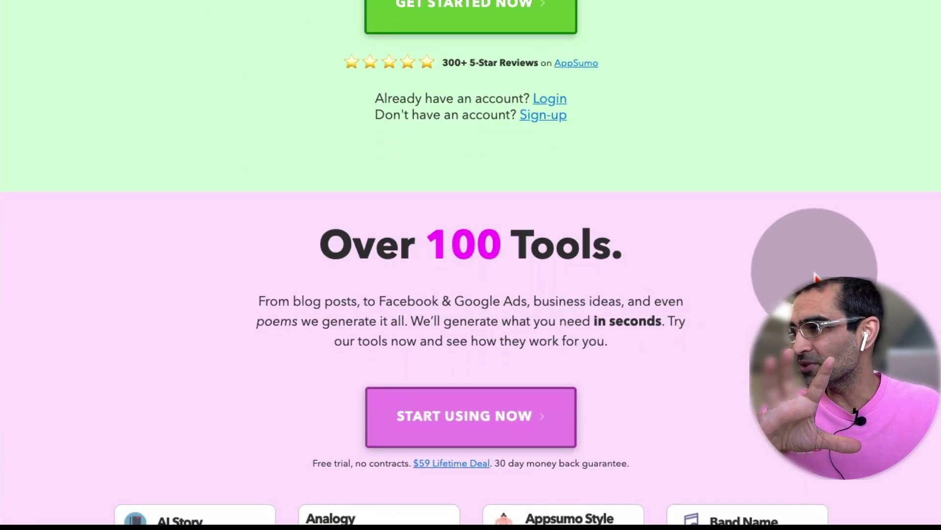
{"action": "scroll", "coordinate": [790, 206], "scroll_direction": "down", "scroll_amount": 6}
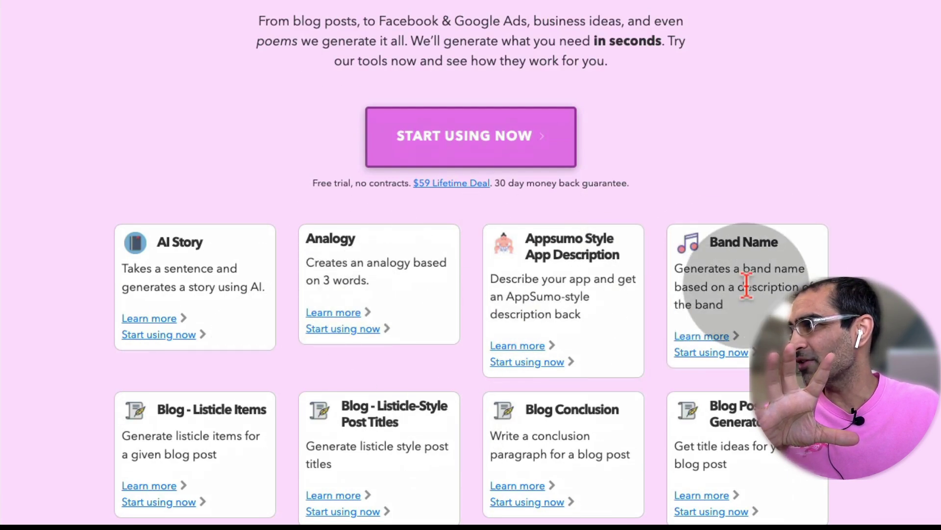
{"action": "scroll", "coordinate": [743, 272], "scroll_direction": "down", "scroll_amount": 7}
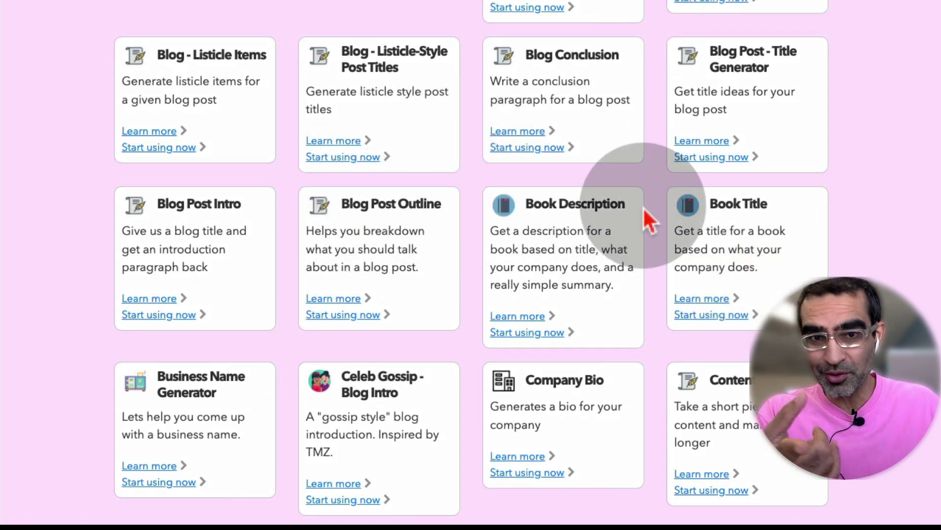
{"action": "scroll", "coordinate": [693, 209], "scroll_direction": "down", "scroll_amount": 4}
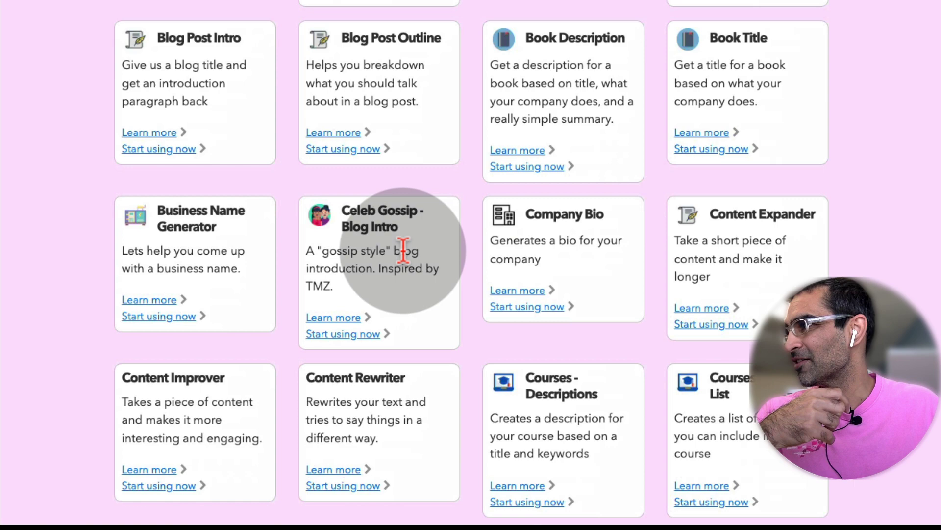
{"action": "scroll", "coordinate": [441, 259], "scroll_direction": "down", "scroll_amount": 5}
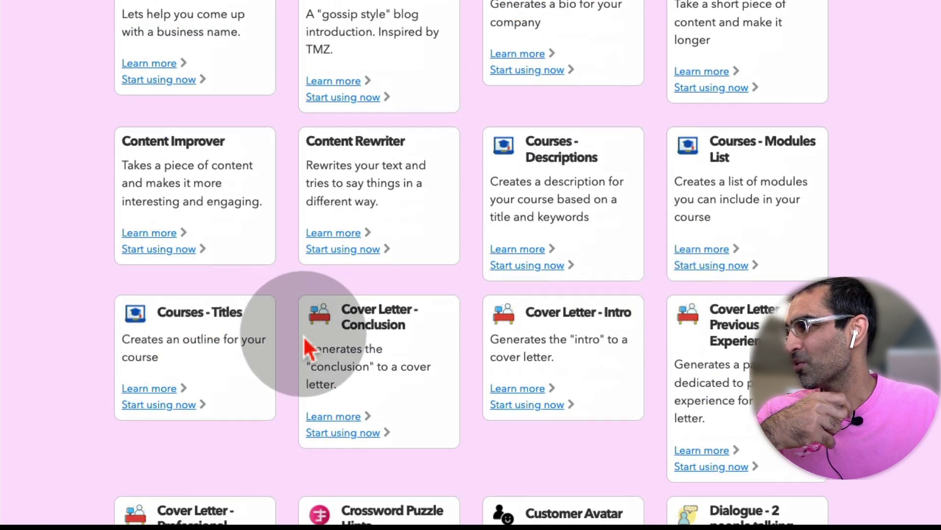
{"action": "scroll", "coordinate": [414, 336], "scroll_direction": "down", "scroll_amount": 7}
{"action": "scroll", "coordinate": [584, 314], "scroll_direction": "down", "scroll_amount": 10}
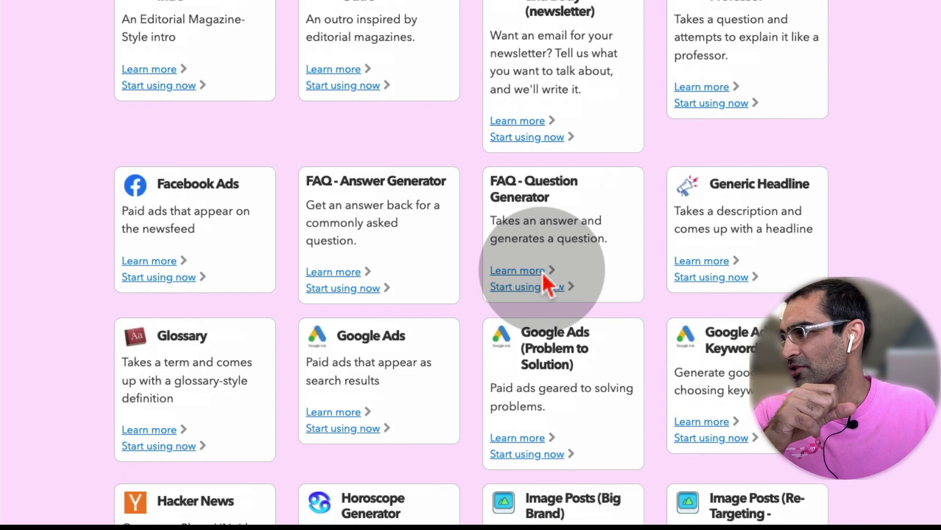
{"action": "scroll", "coordinate": [615, 300], "scroll_direction": "down", "scroll_amount": 8}
{"action": "scroll", "coordinate": [616, 304], "scroll_direction": "down", "scroll_amount": 11}
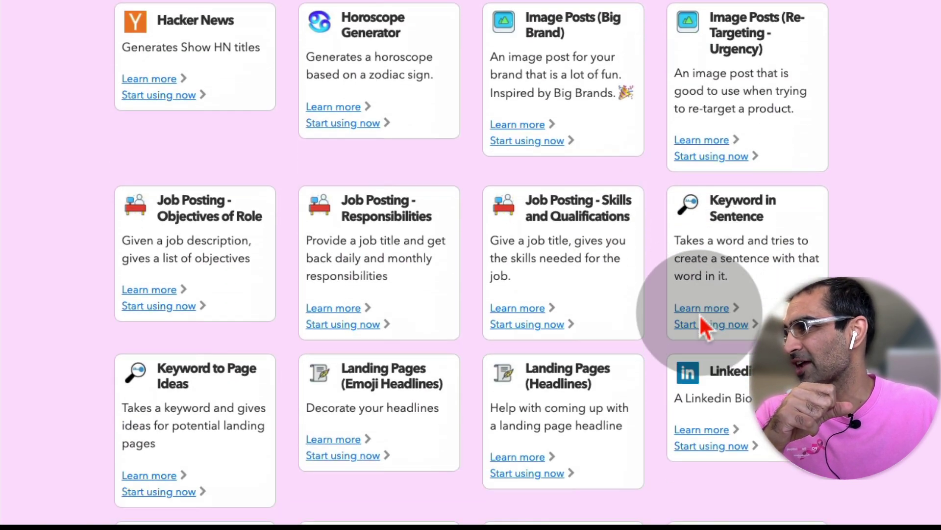
{"action": "scroll", "coordinate": [730, 247], "scroll_direction": "down", "scroll_amount": 4}
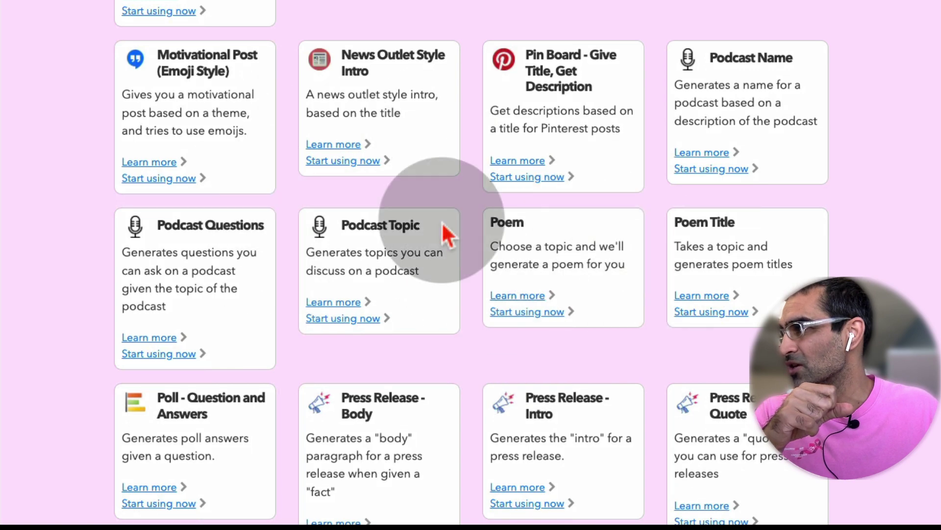
{"action": "scroll", "coordinate": [840, 245], "scroll_direction": "down", "scroll_amount": 3}
{"action": "scroll", "coordinate": [841, 246], "scroll_direction": "down", "scroll_amount": 11}
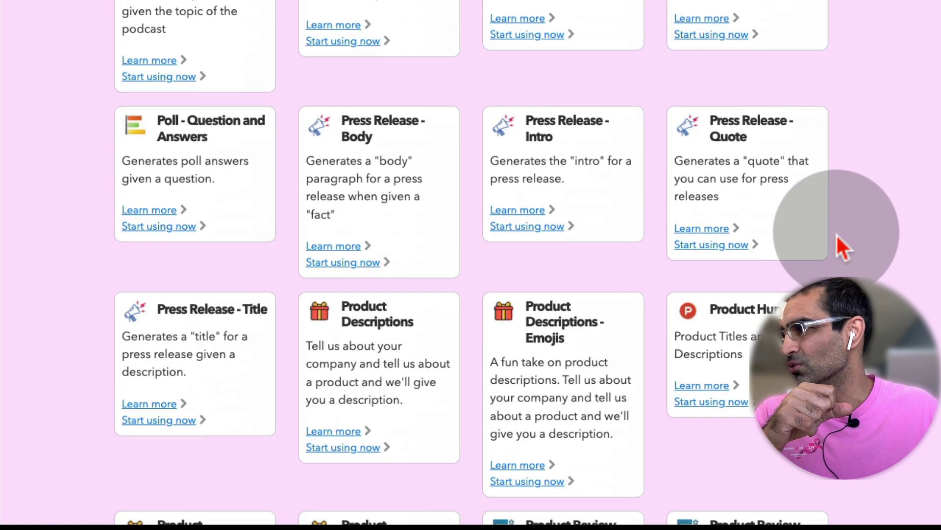
{"action": "scroll", "coordinate": [733, 227], "scroll_direction": "down", "scroll_amount": 7}
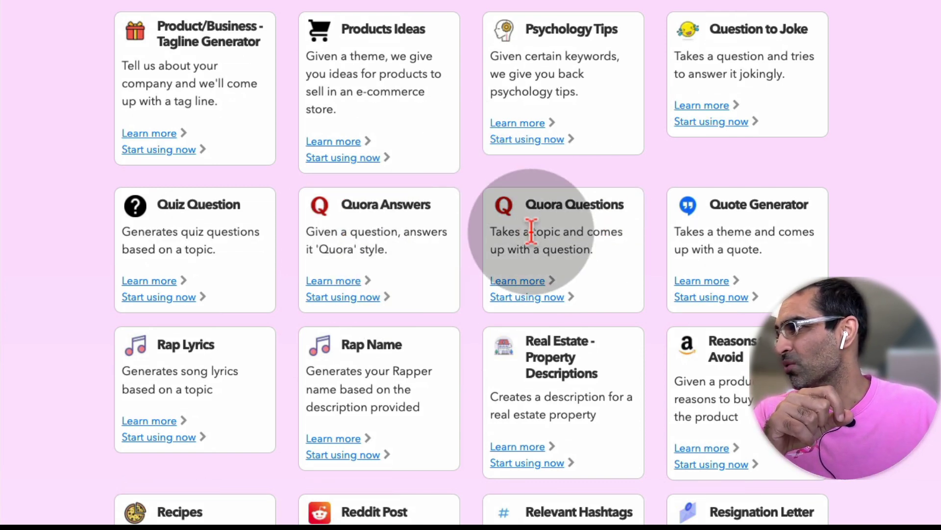
{"action": "scroll", "coordinate": [677, 256], "scroll_direction": "down", "scroll_amount": 8}
{"action": "scroll", "coordinate": [678, 271], "scroll_direction": "down", "scroll_amount": 20}
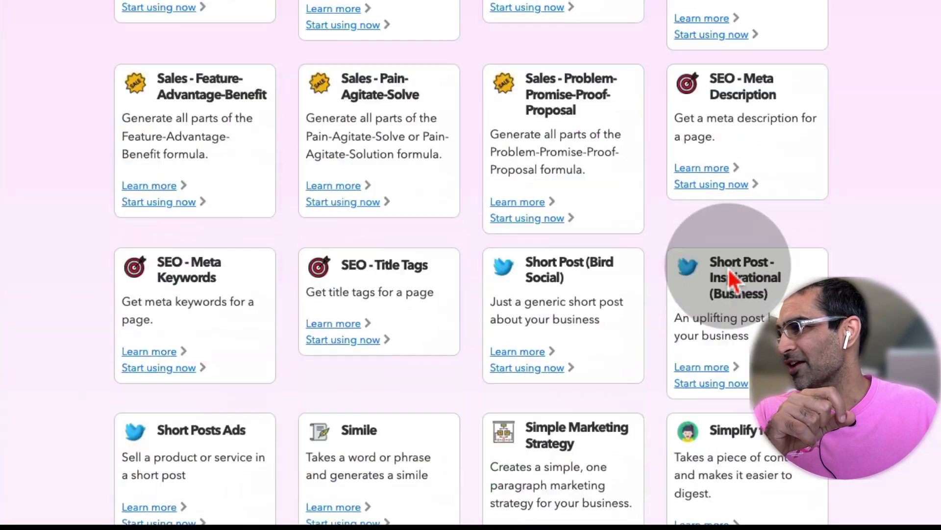
{"action": "scroll", "coordinate": [818, 278], "scroll_direction": "down", "scroll_amount": 13}
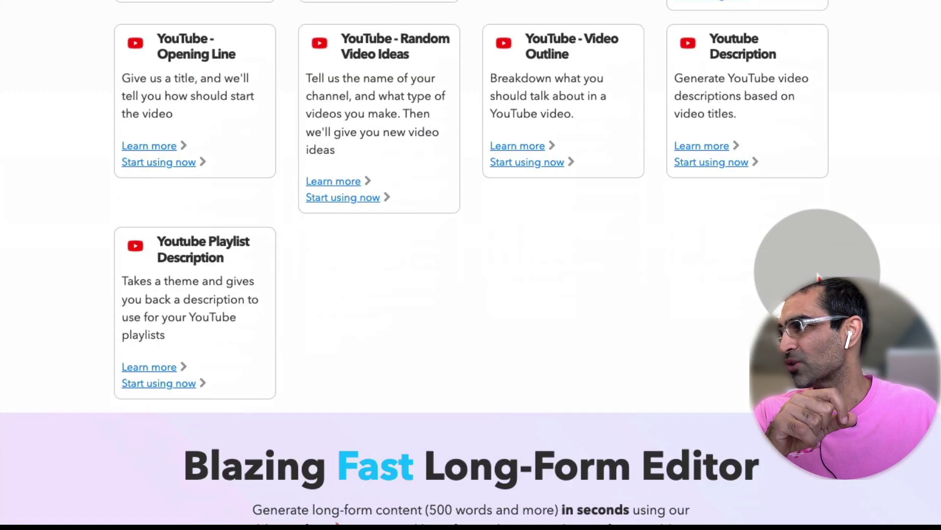
{"action": "scroll", "coordinate": [818, 278], "scroll_direction": "down", "scroll_amount": 2}
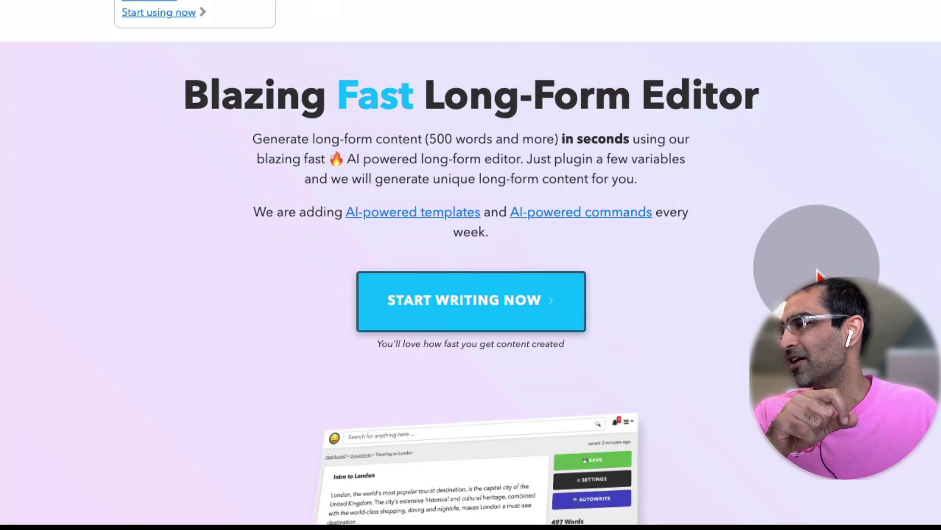
{"action": "scroll", "coordinate": [818, 275], "scroll_direction": "up", "scroll_amount": 20}
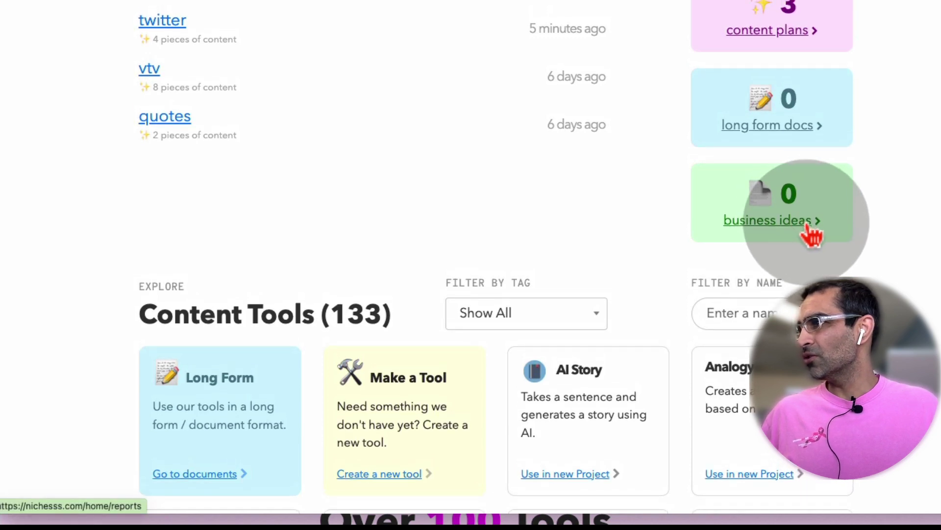
{"action": "scroll", "coordinate": [799, 218], "scroll_direction": "up", "scroll_amount": 1}
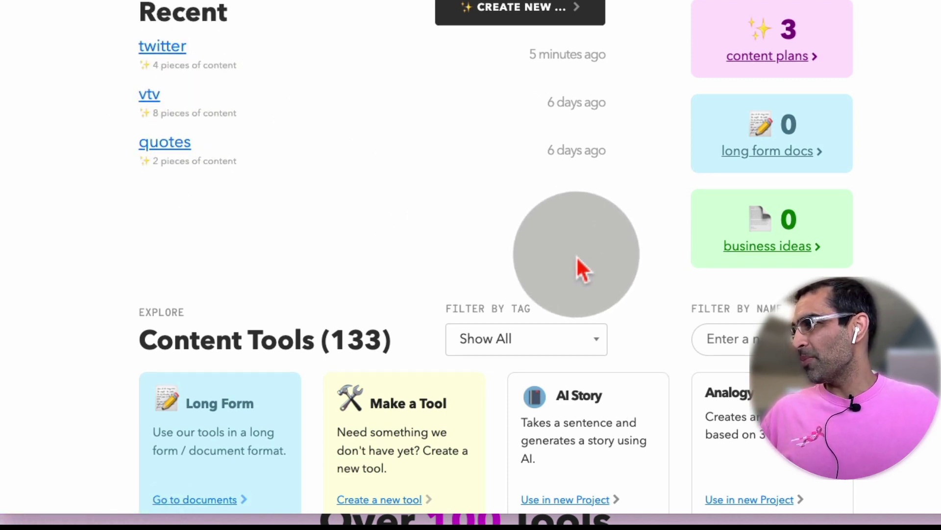
{"action": "scroll", "coordinate": [575, 258], "scroll_direction": "down", "scroll_amount": 3}
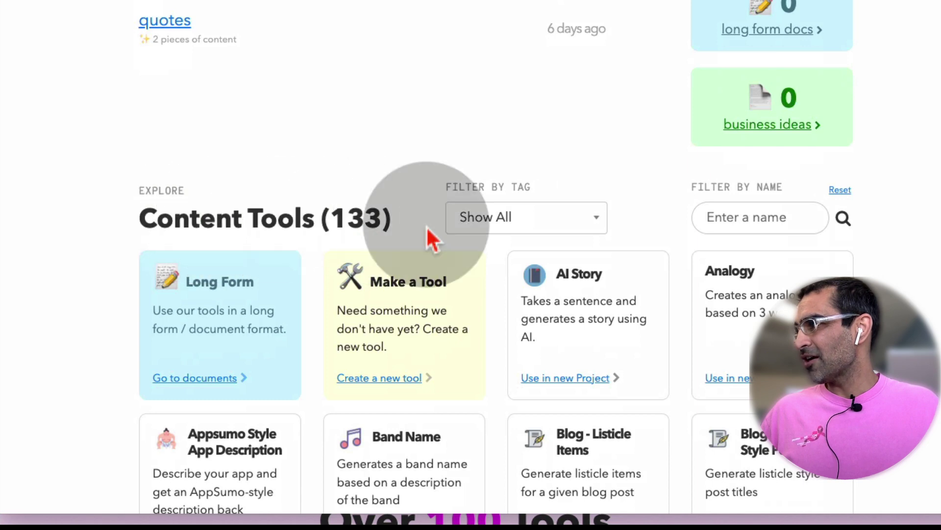
{"action": "left_click", "coordinate": [571, 220]}
{"action": "left_click", "coordinate": [353, 213]}
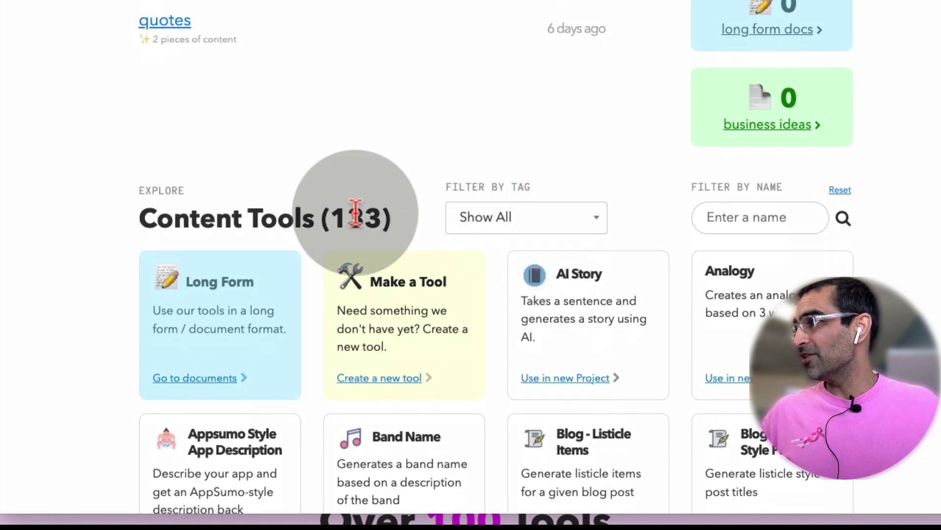
{"action": "triple_click", "coordinate": [355, 215]}
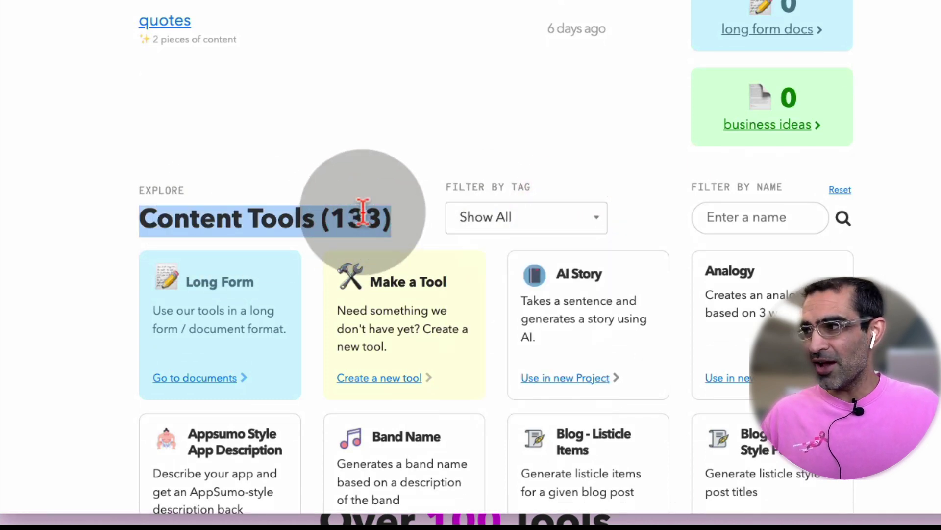
{"action": "scroll", "coordinate": [657, 284], "scroll_direction": "down", "scroll_amount": 10}
{"action": "scroll", "coordinate": [675, 276], "scroll_direction": "down", "scroll_amount": 20}
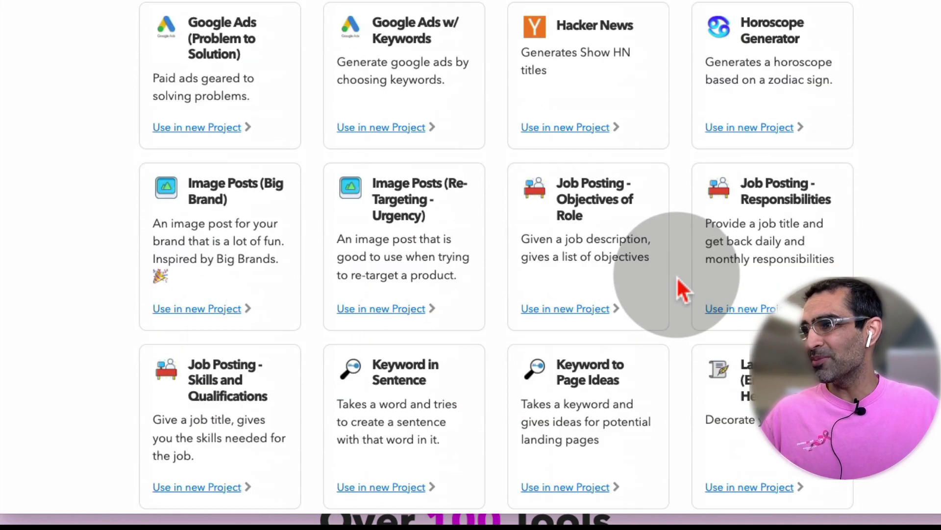
{"action": "scroll", "coordinate": [471, 265], "scroll_direction": "down", "scroll_amount": 10}
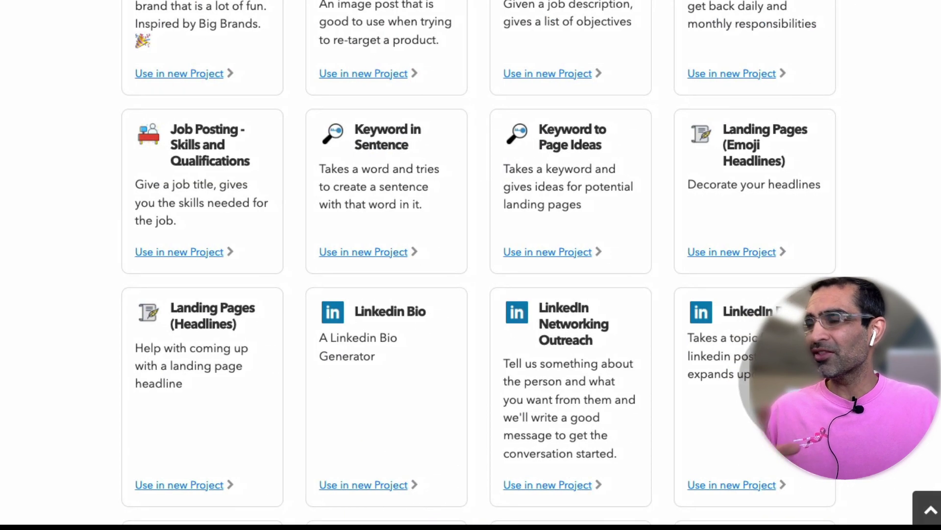
{"action": "scroll", "coordinate": [471, 265], "scroll_direction": "down", "scroll_amount": 20}
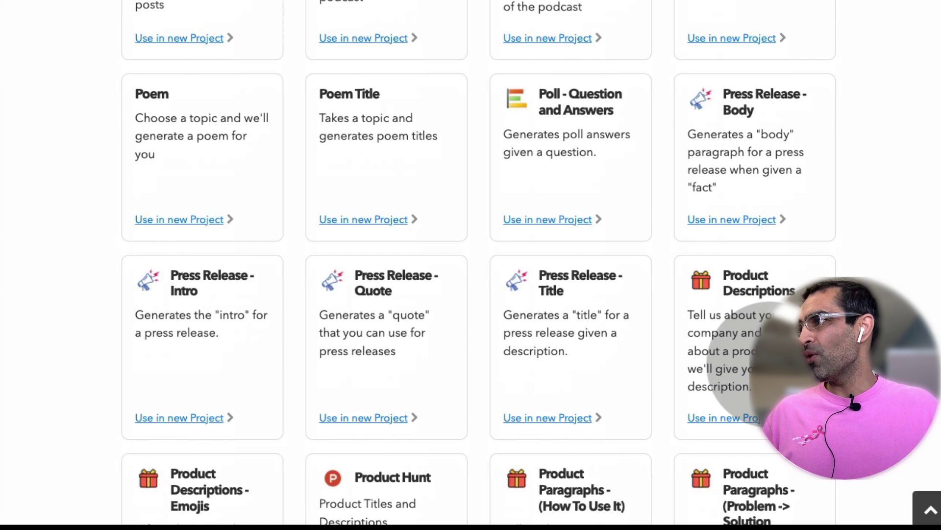
{"action": "scroll", "coordinate": [471, 265], "scroll_direction": "down", "scroll_amount": 15}
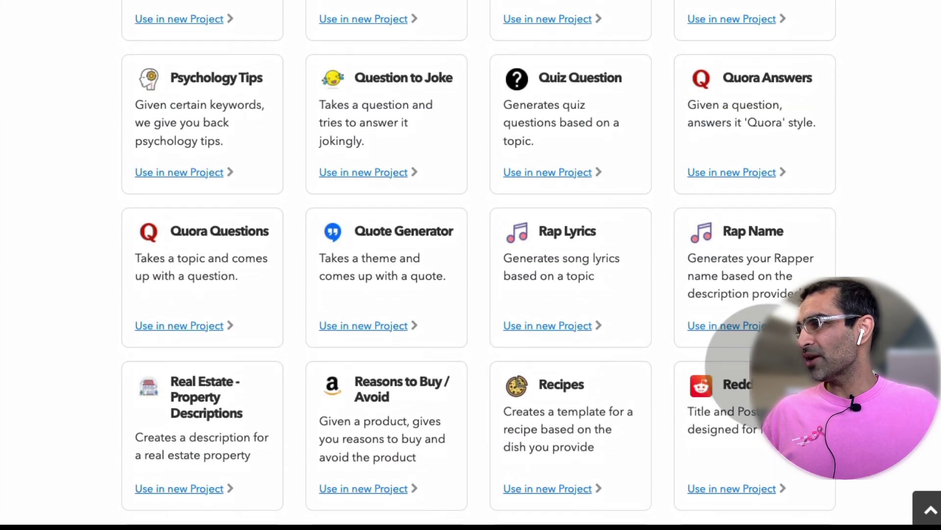
{"action": "scroll", "coordinate": [471, 265], "scroll_direction": "down", "scroll_amount": 16}
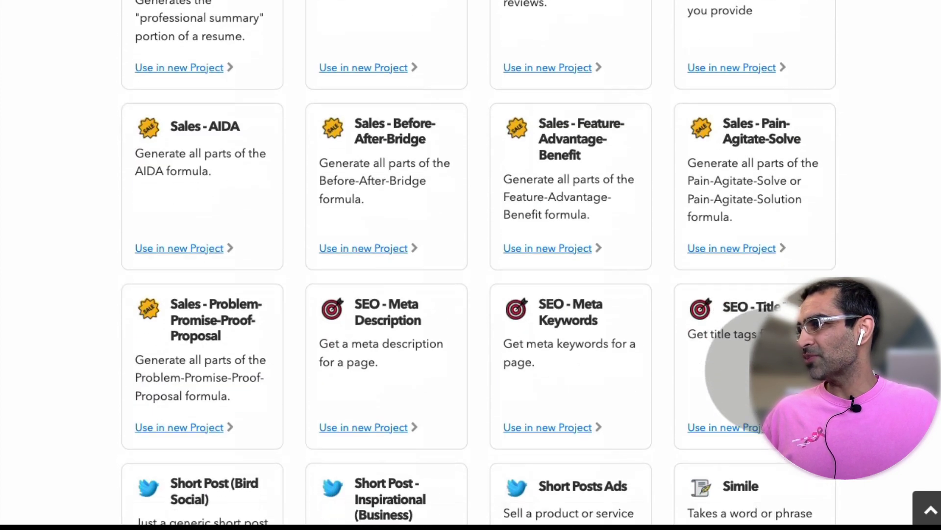
{"action": "scroll", "coordinate": [470, 265], "scroll_direction": "down", "scroll_amount": 15}
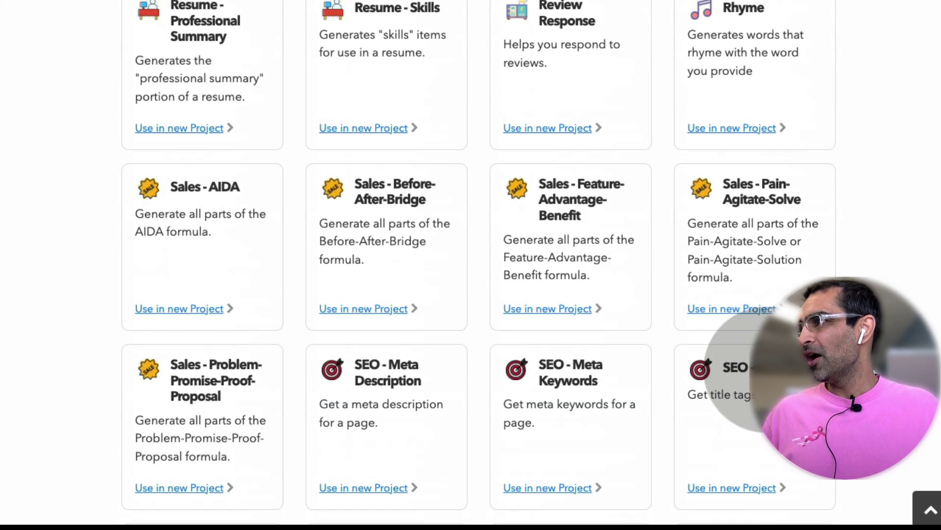
{"action": "scroll", "coordinate": [471, 265], "scroll_direction": "up", "scroll_amount": 20}
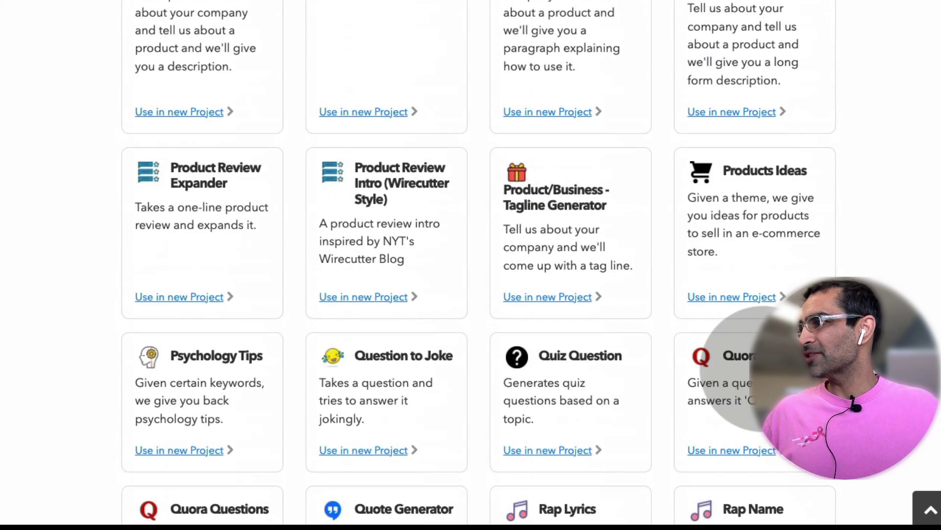
{"action": "scroll", "coordinate": [471, 264], "scroll_direction": "up", "scroll_amount": 20}
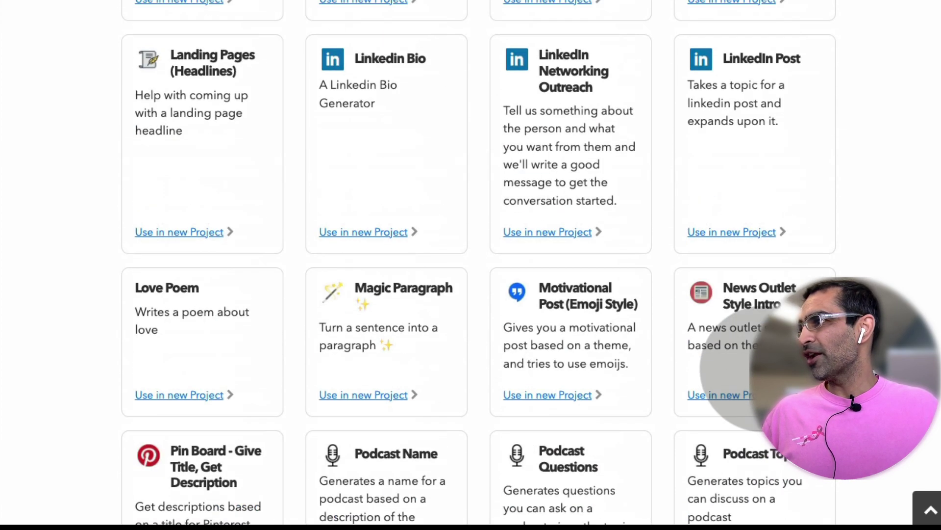
{"action": "scroll", "coordinate": [596, 383], "scroll_direction": "up", "scroll_amount": 20}
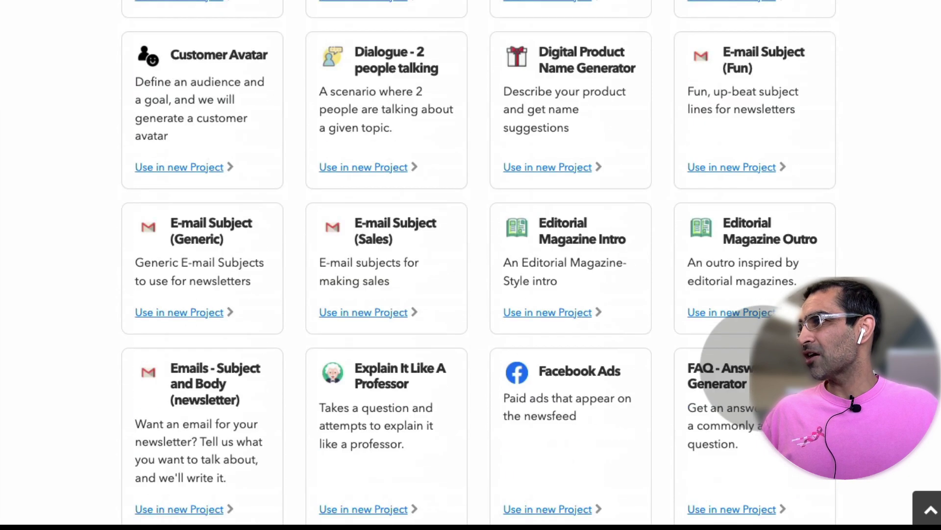
Start a new Facebook Ads project named vtv with an appliance-discount description.
{"action": "scroll", "coordinate": [603, 389], "scroll_direction": "down", "scroll_amount": 4}
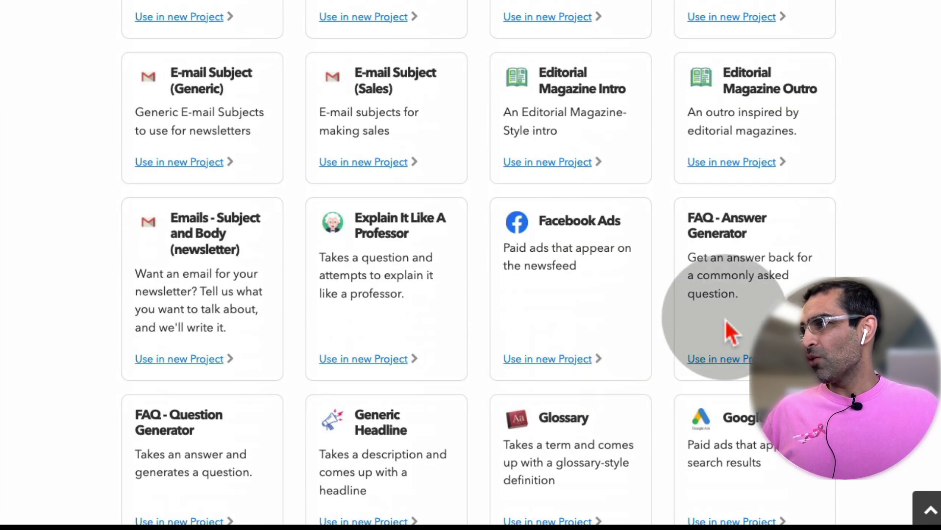
{"action": "left_click", "coordinate": [550, 359]}
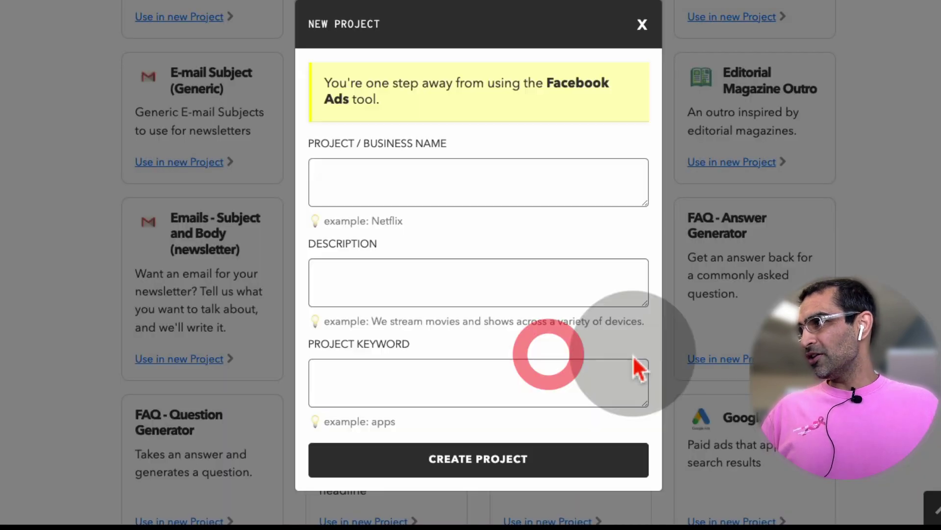
{"action": "left_click", "coordinate": [446, 177]}
{"action": "type", "text": "V"}
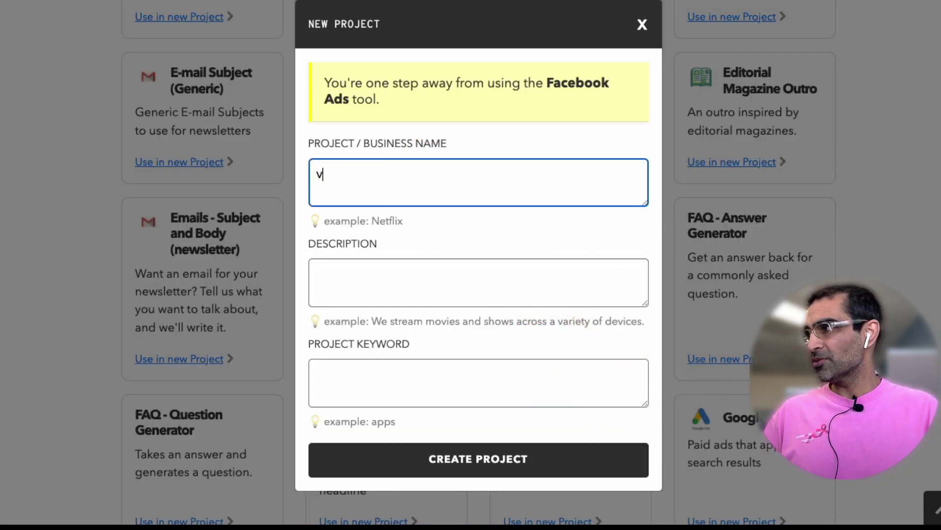
{"action": "left_click", "coordinate": [317, 275]}
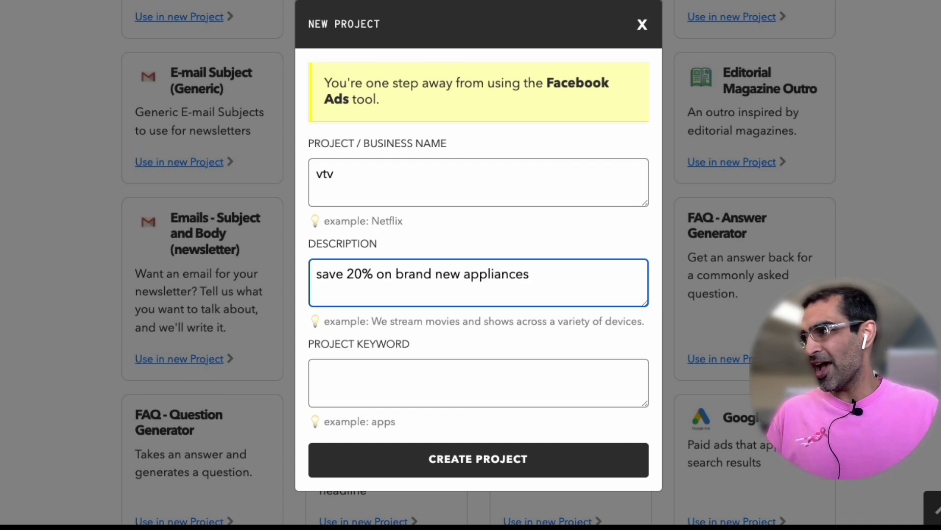
Set the project keyword to electronics, fixing its spelling and removing ', appliances'.
{"action": "left_click", "coordinate": [399, 376]}
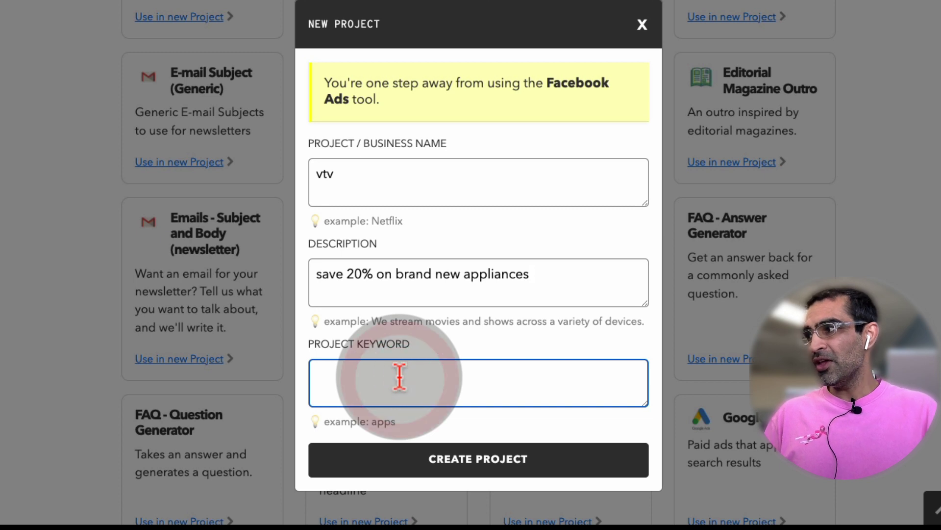
{"action": "type", "text": "electroncis, appliances"}
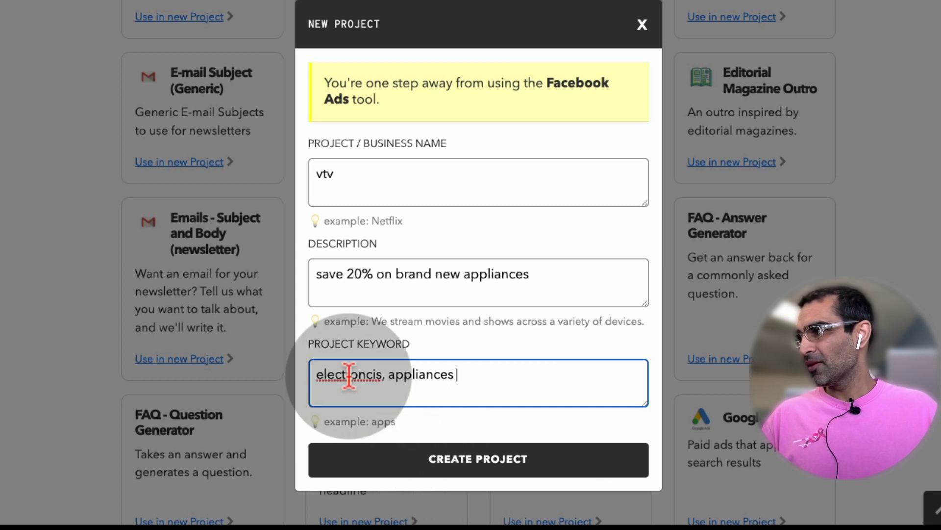
{"action": "right_click", "coordinate": [366, 376]}
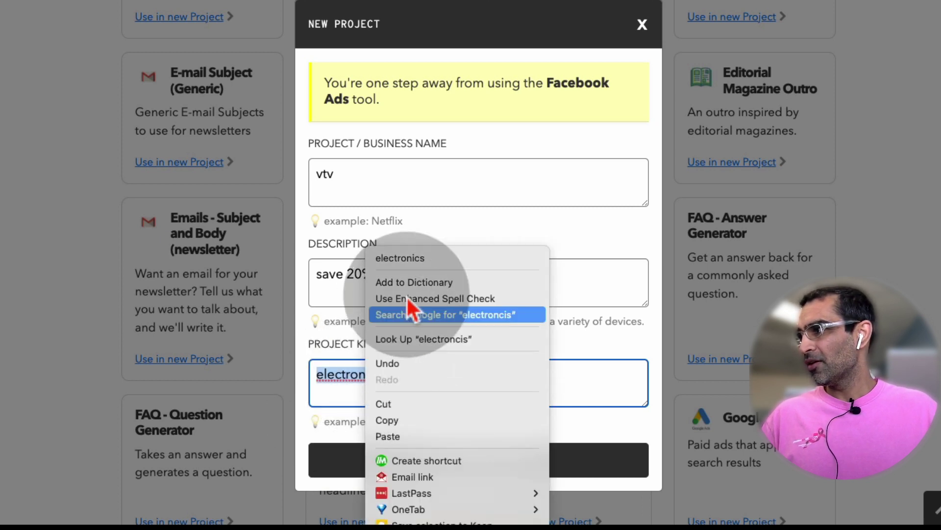
{"action": "left_click", "coordinate": [425, 258]}
{"action": "left_click_drag", "start_coordinate": [383, 380], "coordinate": [521, 389]}
{"action": "key", "text": "BackSpace"}
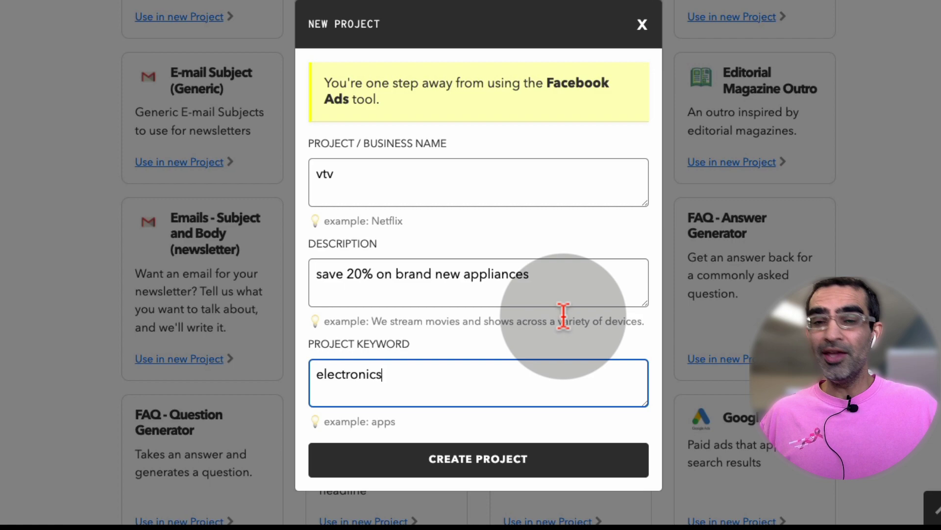
Discard the unfinished project form and return to the dashboard.
{"action": "left_click", "coordinate": [642, 25]}
{"action": "scroll", "coordinate": [538, 284], "scroll_direction": "up", "scroll_amount": 5}
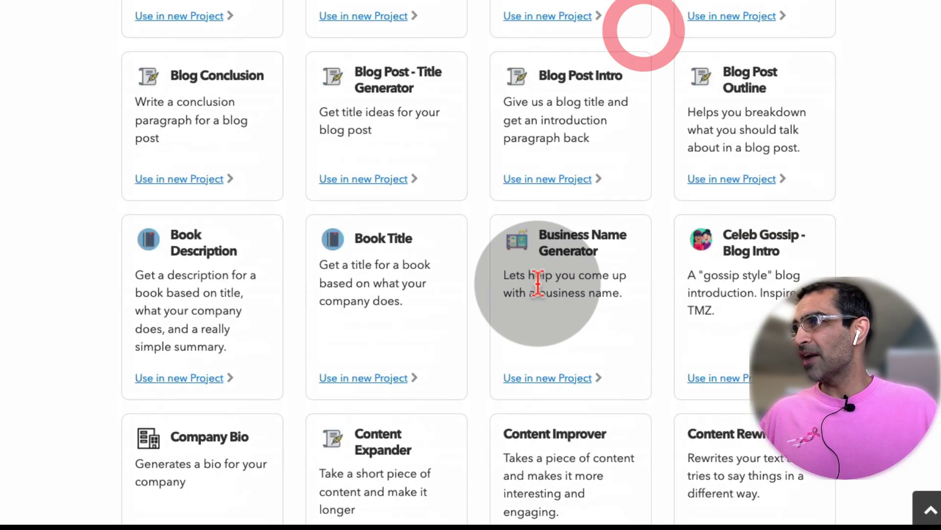
{"action": "scroll", "coordinate": [538, 284], "scroll_direction": "up", "scroll_amount": 10}
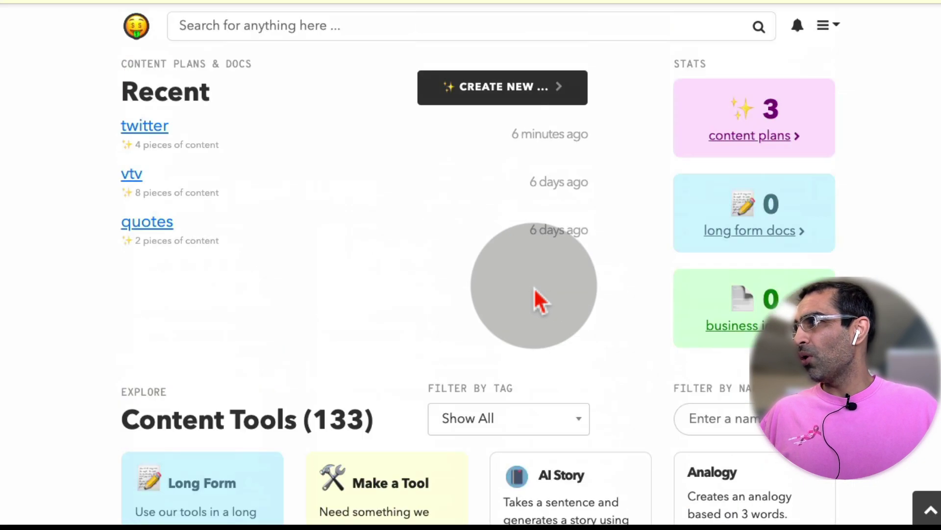
{"action": "scroll", "coordinate": [534, 288], "scroll_direction": "down", "scroll_amount": 2}
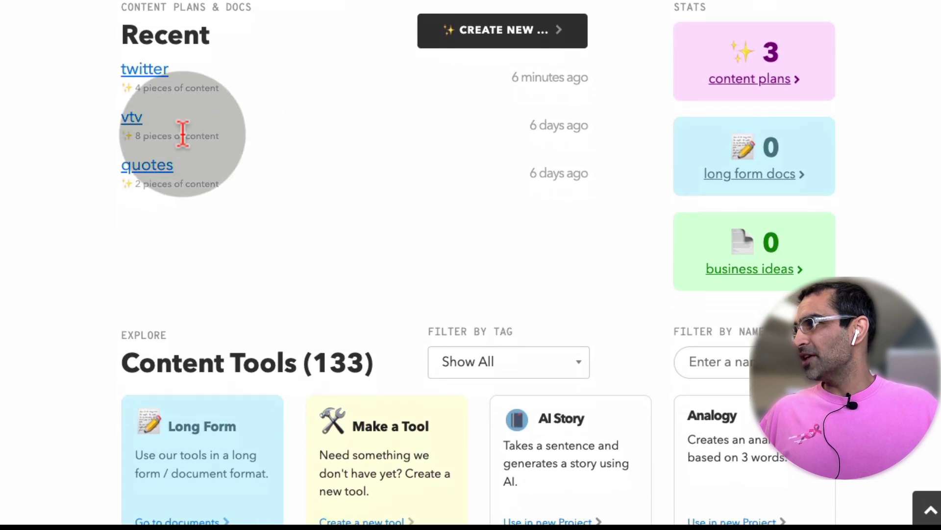
Open the vtv project from the Recent list and scroll its Content panel.
{"action": "left_click", "coordinate": [129, 119]}
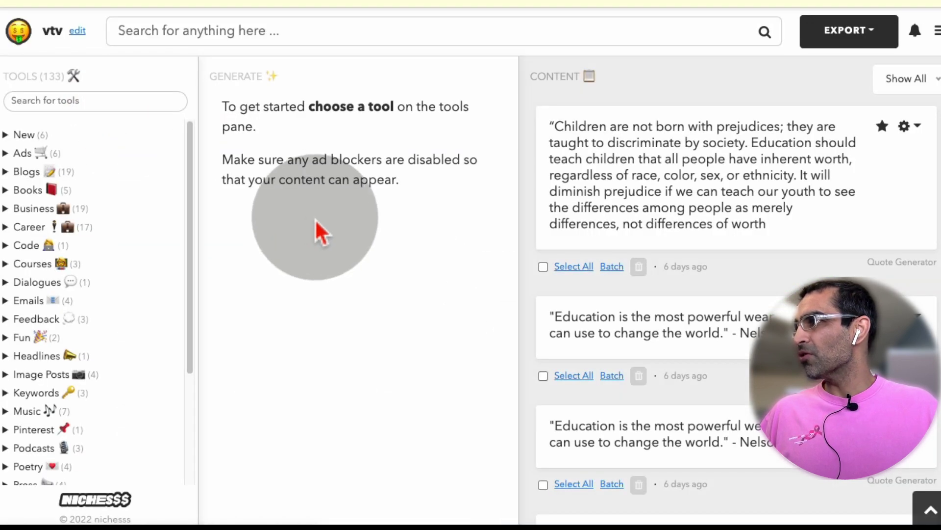
{"action": "scroll", "coordinate": [748, 240], "scroll_direction": "down", "scroll_amount": 3}
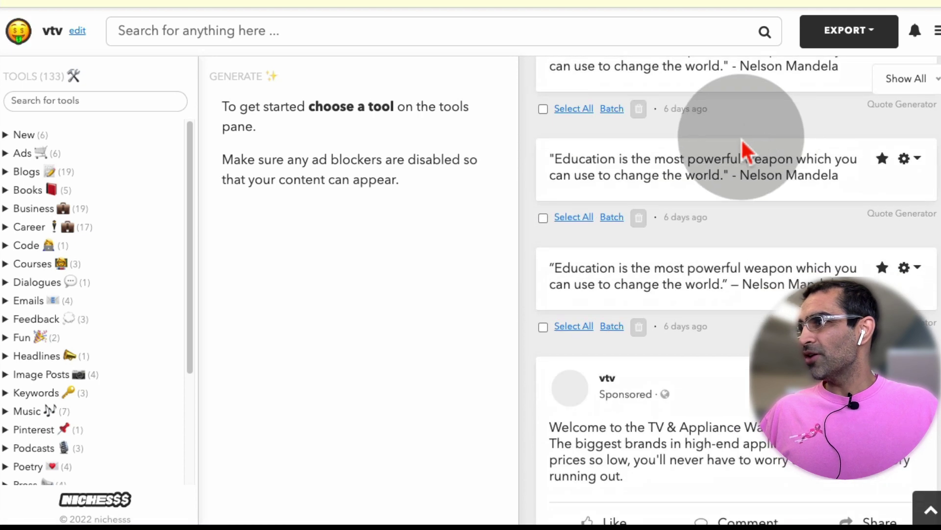
{"action": "scroll", "coordinate": [740, 143], "scroll_direction": "down", "scroll_amount": 7}
{"action": "scroll", "coordinate": [669, 150], "scroll_direction": "up", "scroll_amount": 1}
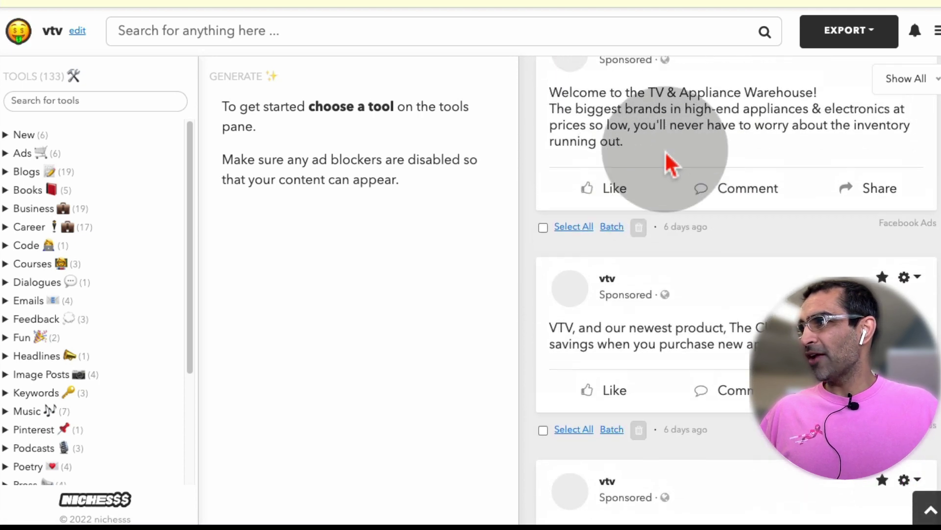
Highlight the TV & Appliance Warehouse, VTV Online and free installation ad texts.
{"action": "left_click_drag", "start_coordinate": [665, 151], "coordinate": [523, 93]}
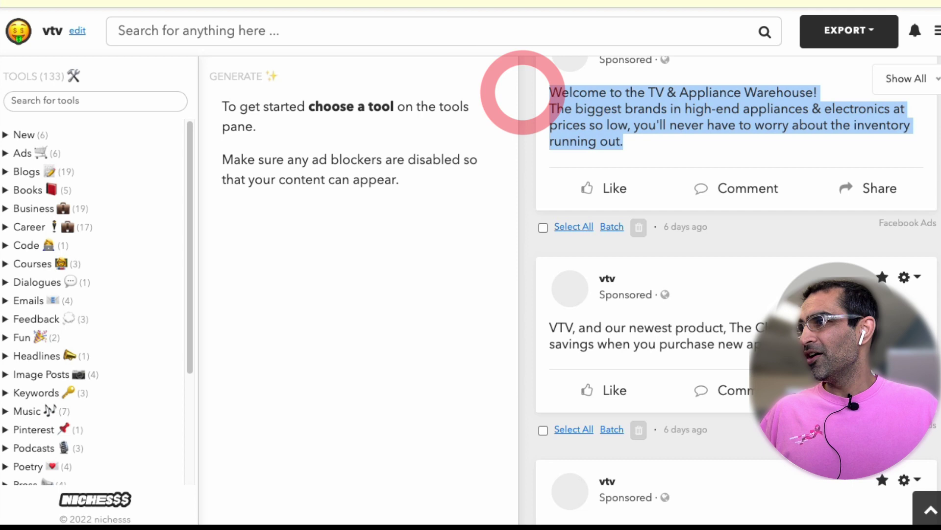
{"action": "left_click_drag", "start_coordinate": [816, 343], "coordinate": [547, 330]}
{"action": "scroll", "coordinate": [750, 307], "scroll_direction": "down", "scroll_amount": 5}
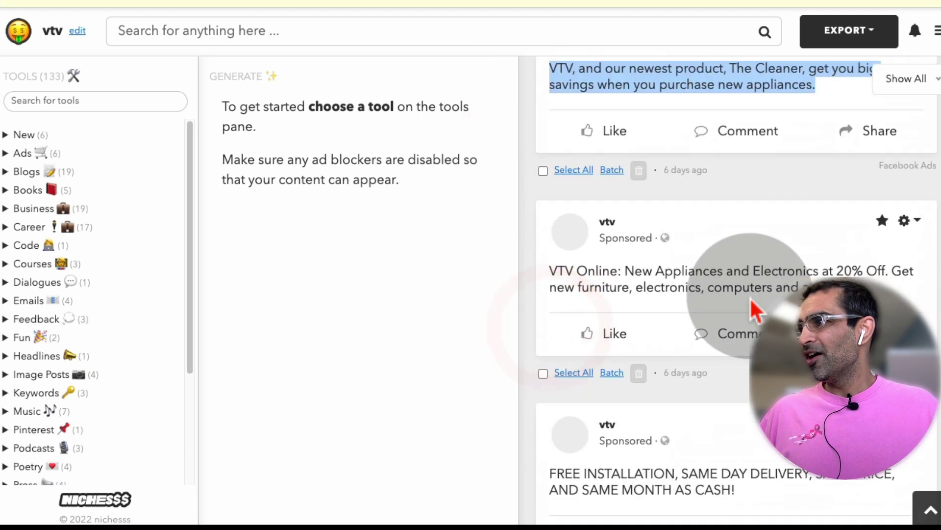
{"action": "left_click_drag", "start_coordinate": [843, 289], "coordinate": [623, 271]}
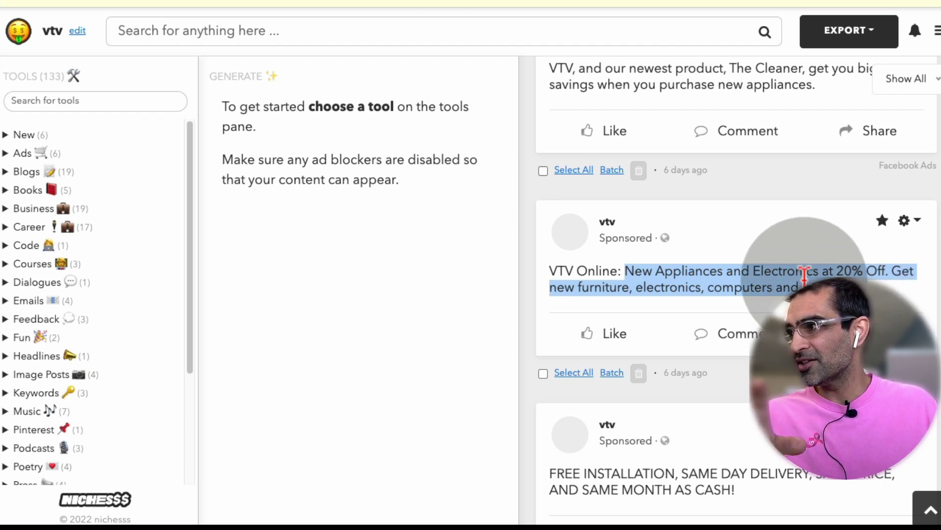
{"action": "scroll", "coordinate": [628, 388], "scroll_direction": "down", "scroll_amount": 2}
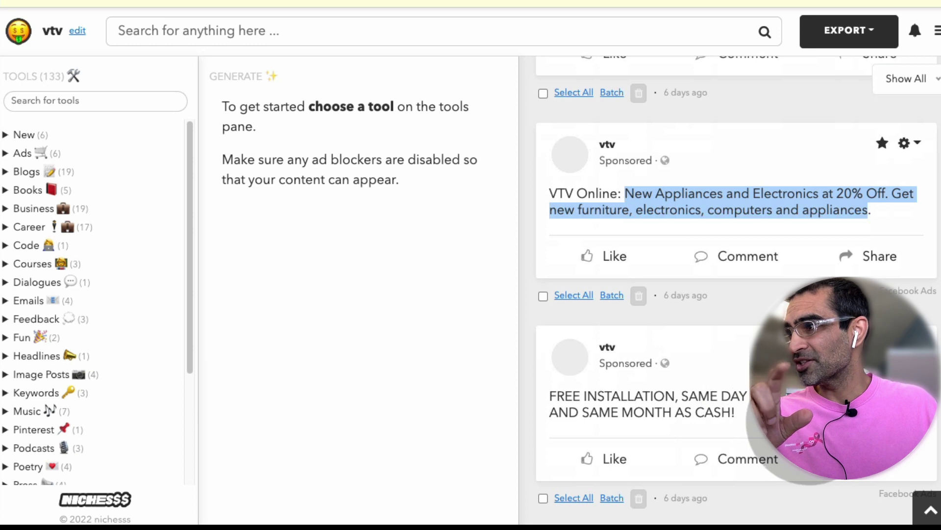
{"action": "mouse_move", "coordinate": [736, 412]}
{"action": "left_mouse_down"}
{"action": "mouse_move", "coordinate": [536, 404]}
{"action": "mouse_move", "coordinate": [531, 396]}
{"action": "left_mouse_up"}
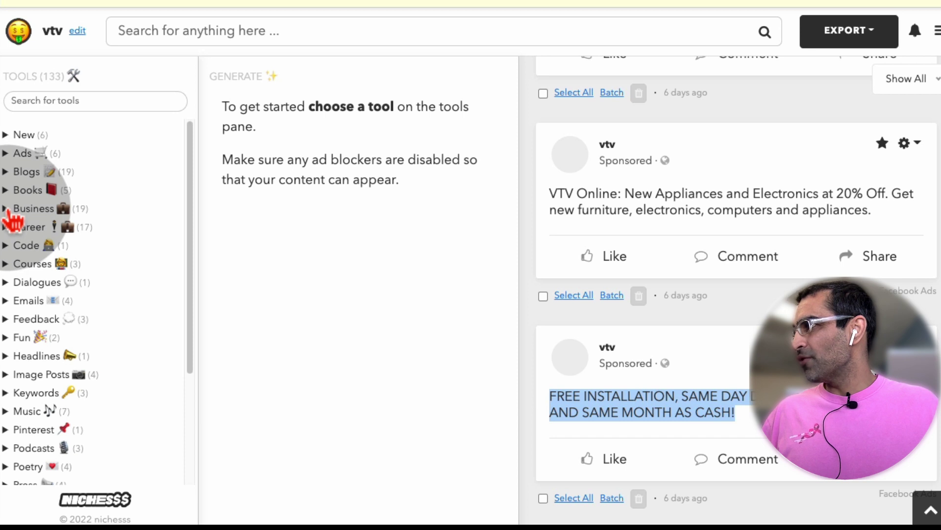
Expand the Business tool category, browse its tools, then collapse it.
{"action": "left_click", "coordinate": [9, 210]}
{"action": "left_click", "coordinate": [27, 208]}
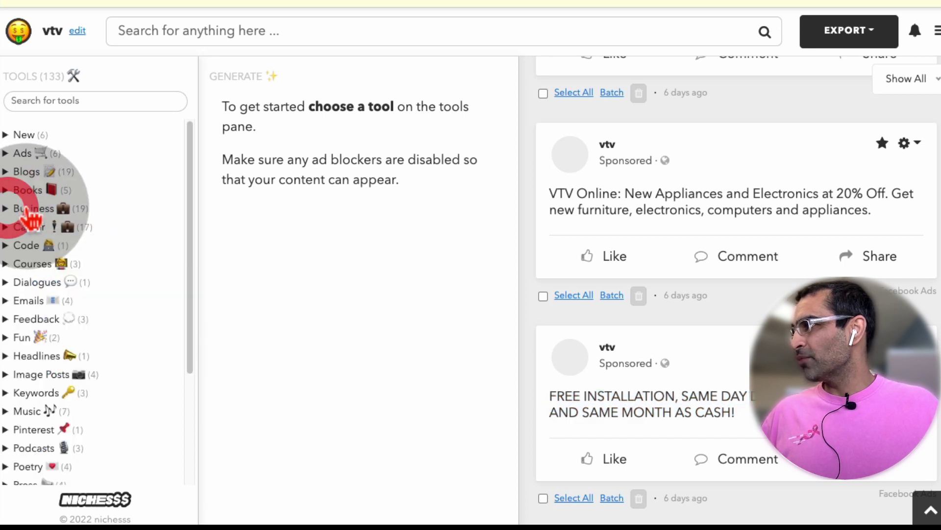
{"action": "left_click", "coordinate": [20, 209]}
{"action": "scroll", "coordinate": [142, 380], "scroll_direction": "down", "scroll_amount": 1}
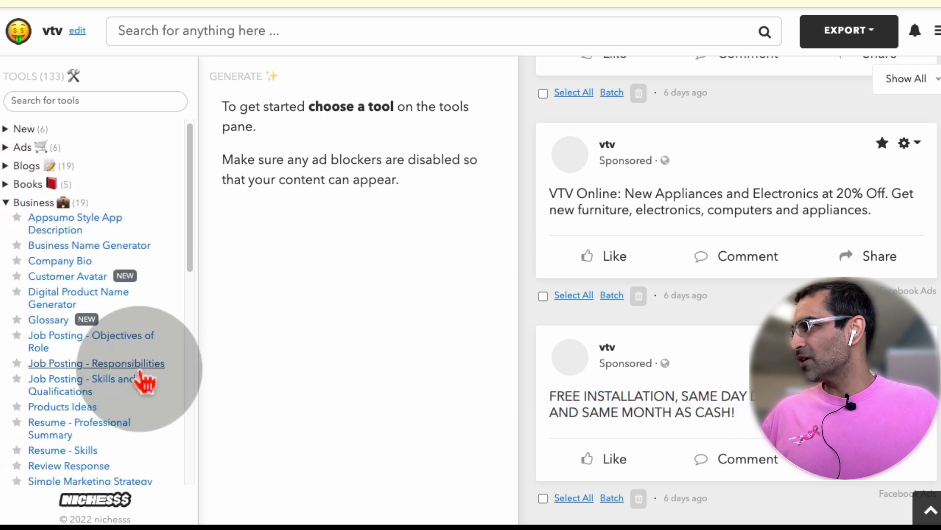
{"action": "scroll", "coordinate": [142, 380], "scroll_direction": "down", "scroll_amount": 1}
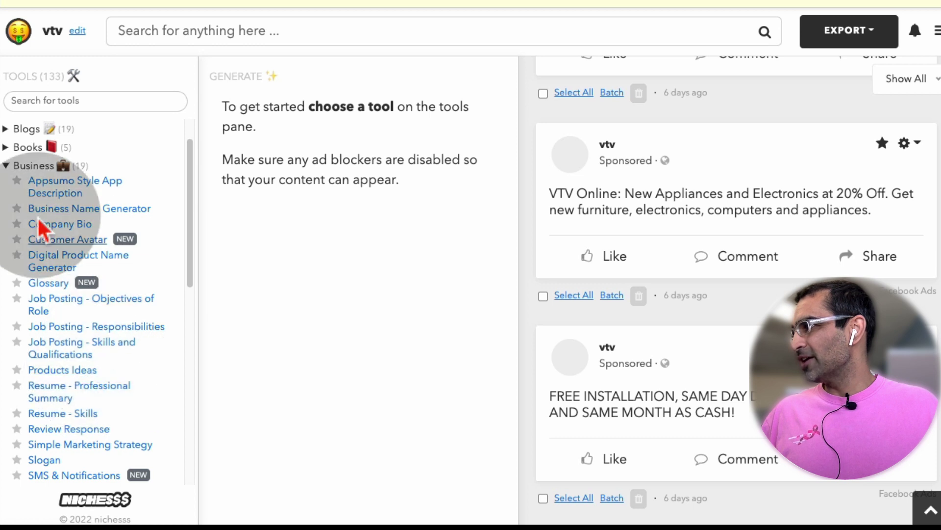
{"action": "left_click", "coordinate": [10, 166]}
{"action": "scroll", "coordinate": [122, 344], "scroll_direction": "down", "scroll_amount": 3}
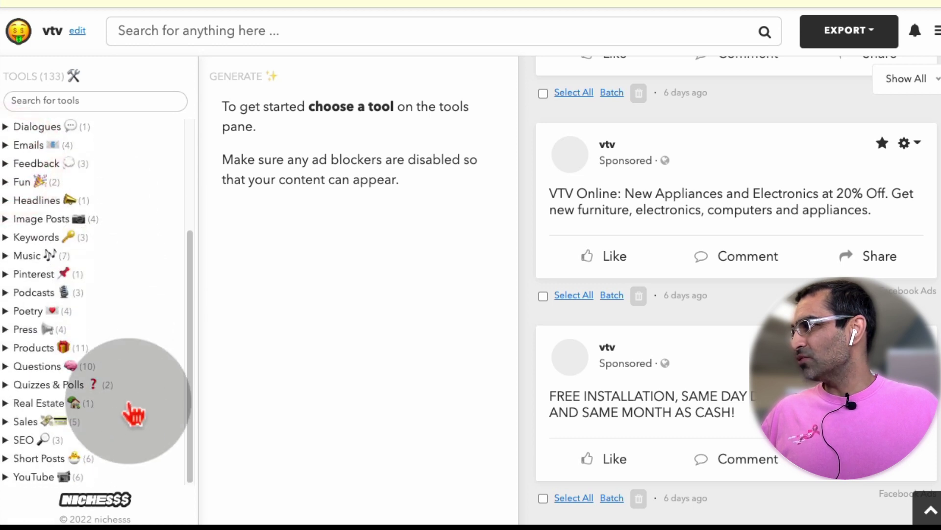
{"action": "scroll", "coordinate": [137, 392], "scroll_direction": "down", "scroll_amount": 1}
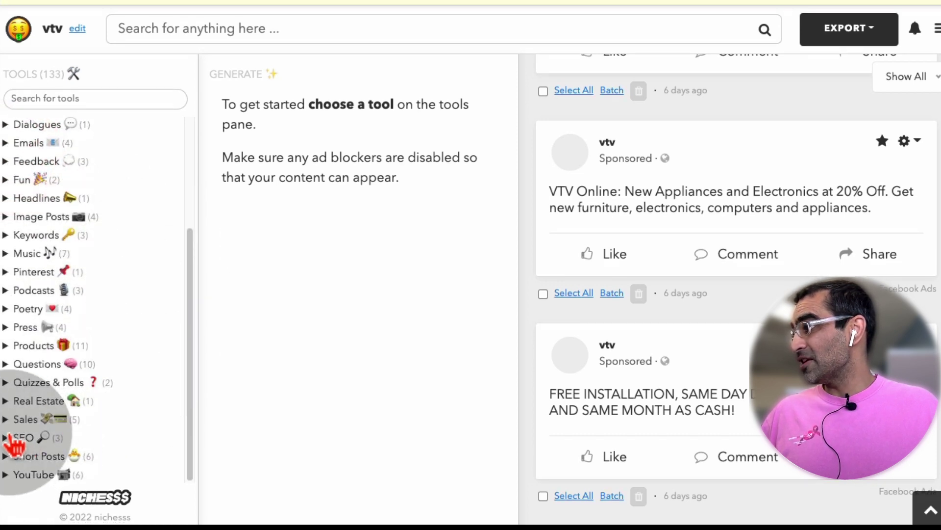
Expand and collapse SEO and Short Posts, then leave YouTube expanded.
{"action": "left_click", "coordinate": [10, 434]}
{"action": "scroll", "coordinate": [137, 363], "scroll_direction": "down", "scroll_amount": 1}
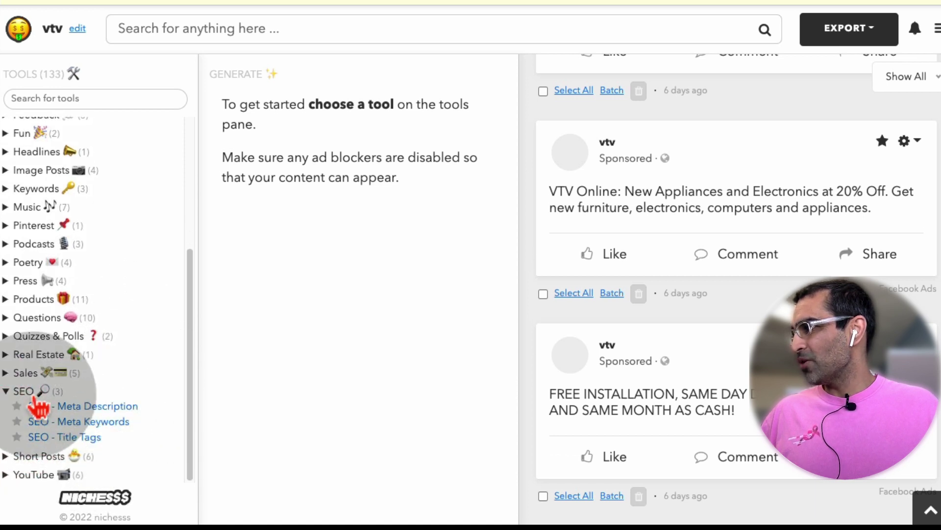
{"action": "left_click", "coordinate": [7, 390]}
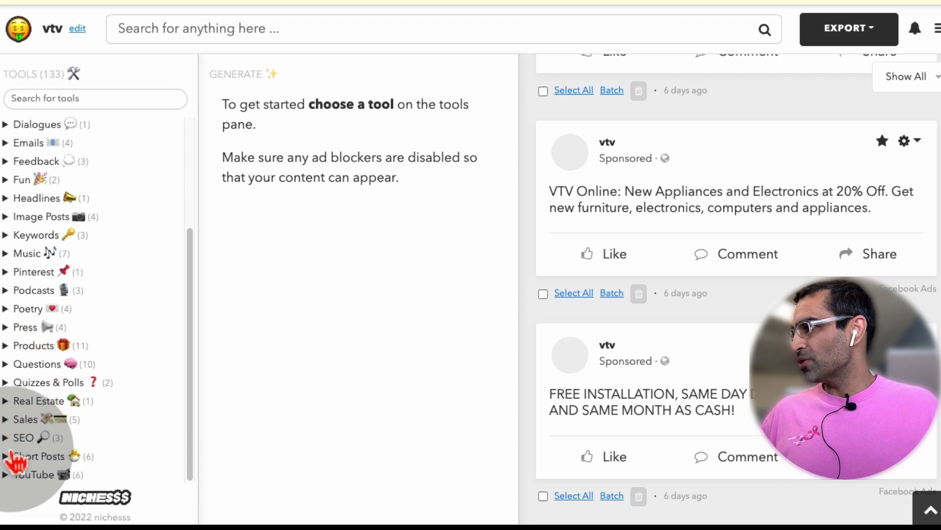
{"action": "left_click", "coordinate": [15, 457]}
{"action": "scroll", "coordinate": [147, 393], "scroll_direction": "down", "scroll_amount": 2}
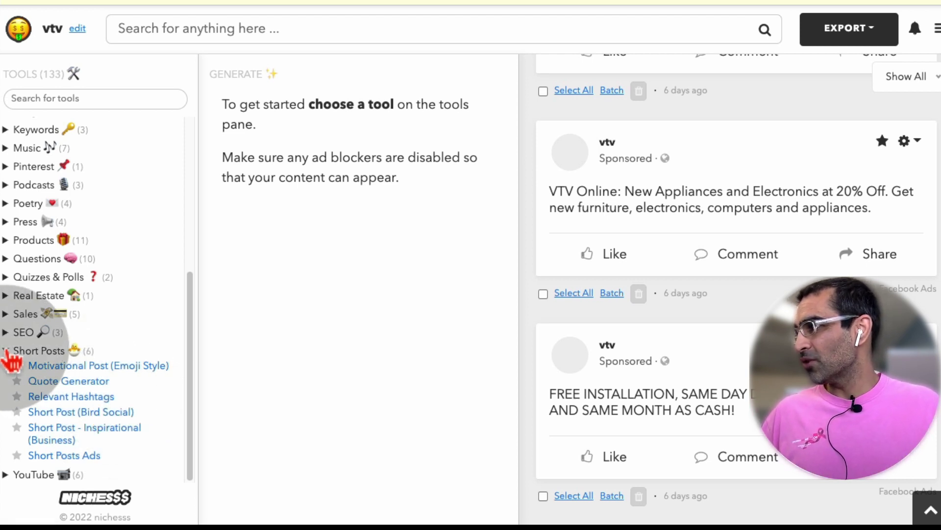
{"action": "left_click", "coordinate": [7, 351]}
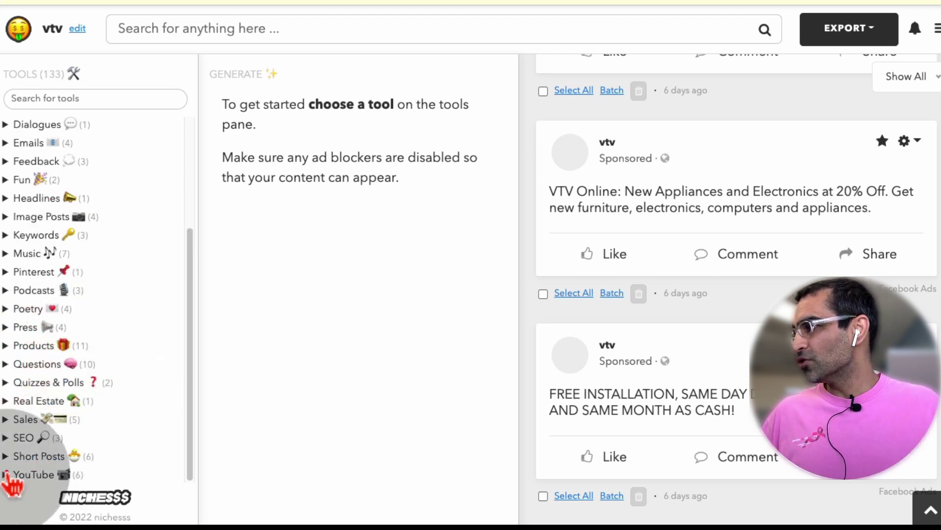
{"action": "left_click", "coordinate": [6, 475]}
{"action": "scroll", "coordinate": [143, 389], "scroll_direction": "down", "scroll_amount": 3}
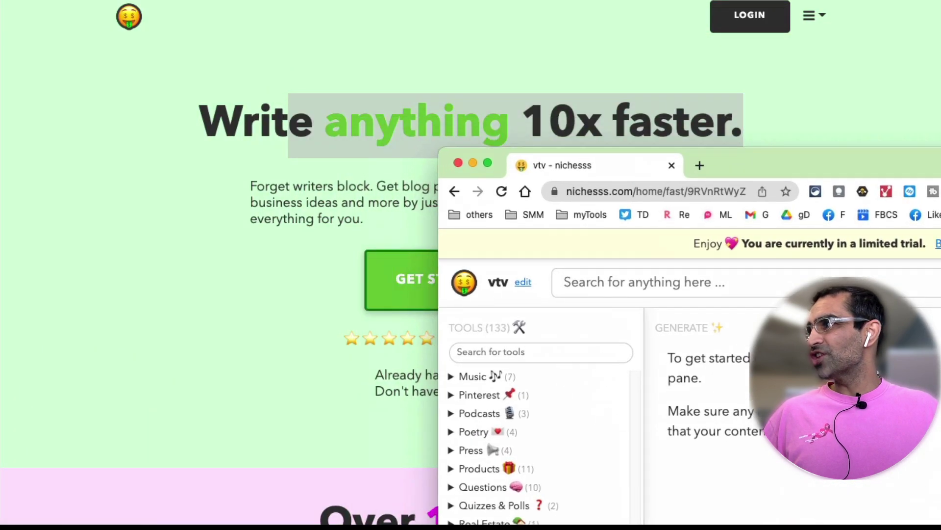
Close the vtv project window to reveal the Nichesss homepage.
{"action": "left_click", "coordinate": [671, 166]}
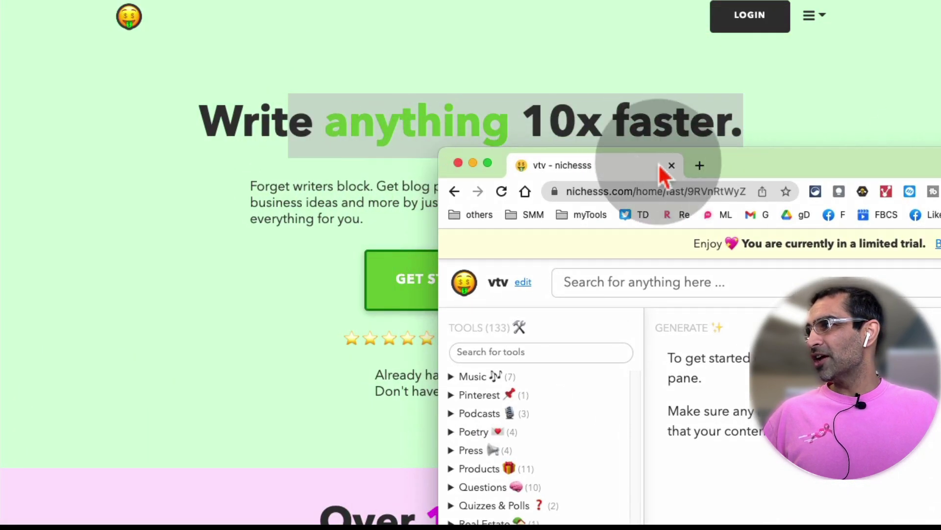